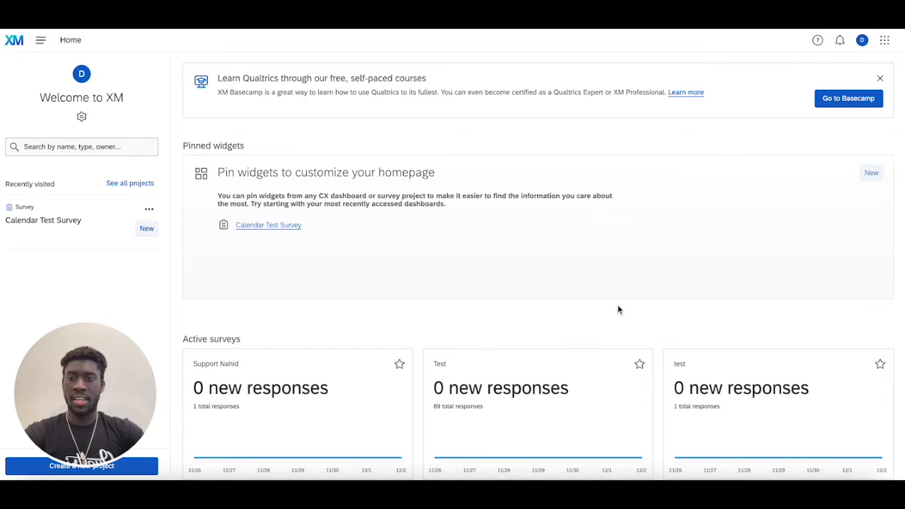
Step: Open the Calendar Test Survey project and review the date questions in its Calendar Questions block
left_click(74, 221)
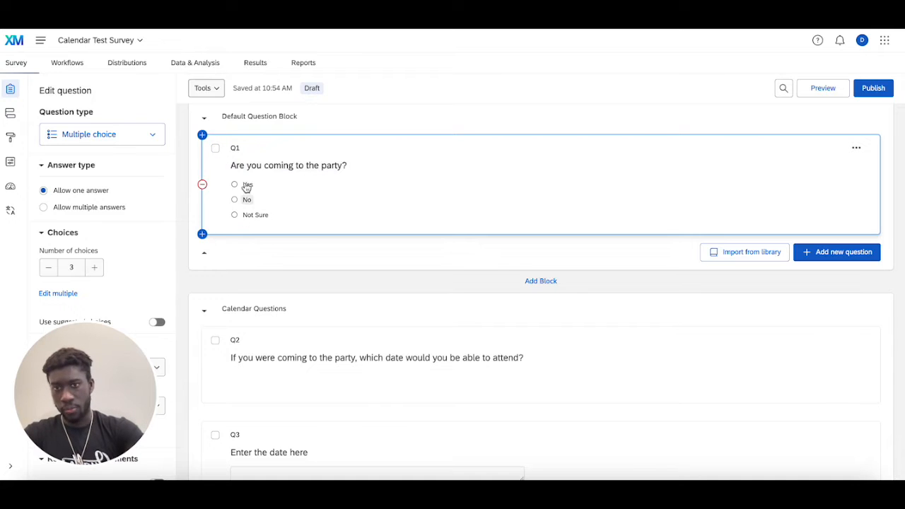
scroll(268, 244, "down", 3)
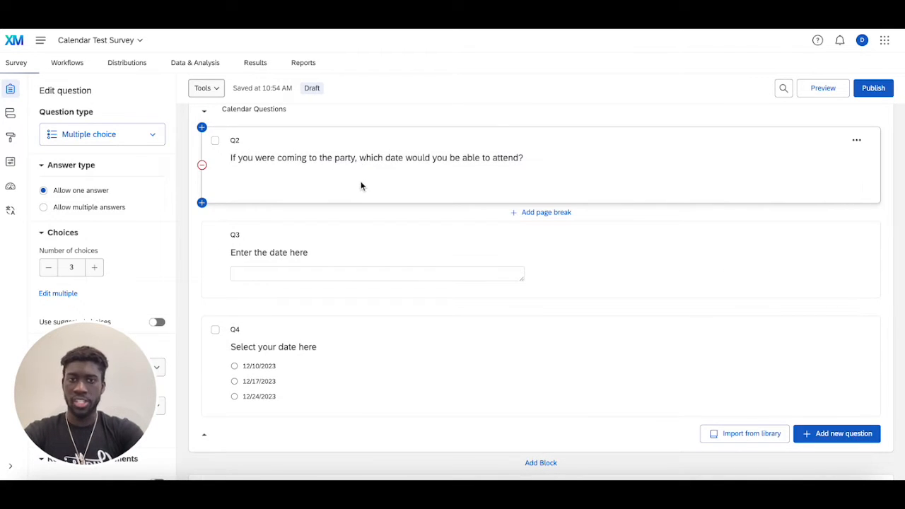
scroll(361, 185, "up", 1)
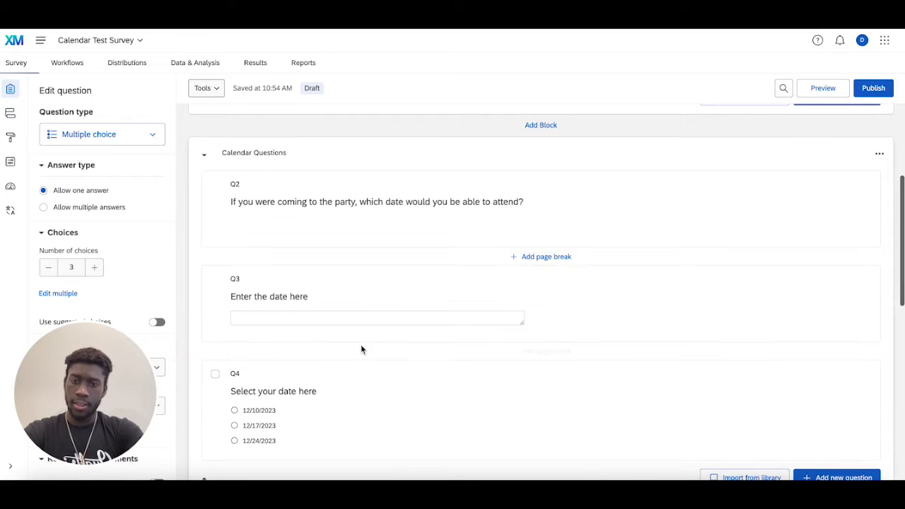
scroll(362, 348, "down", 2)
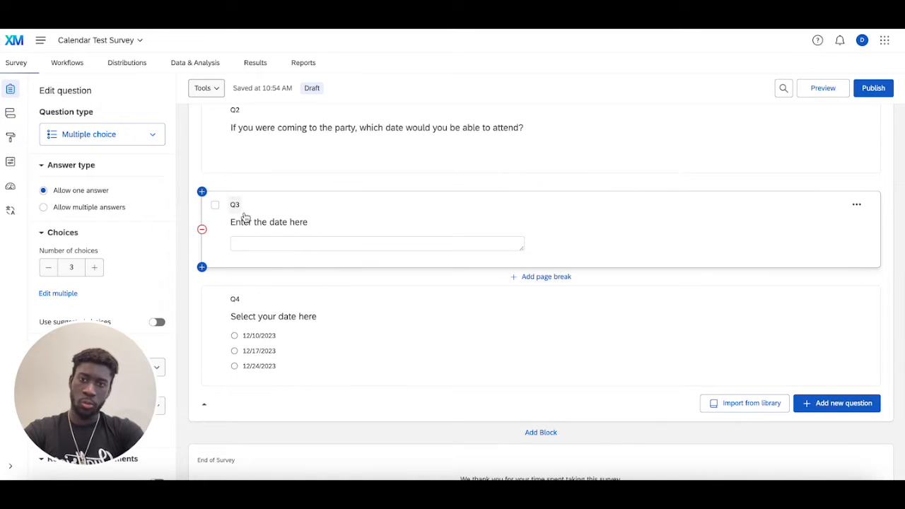
left_click(273, 232)
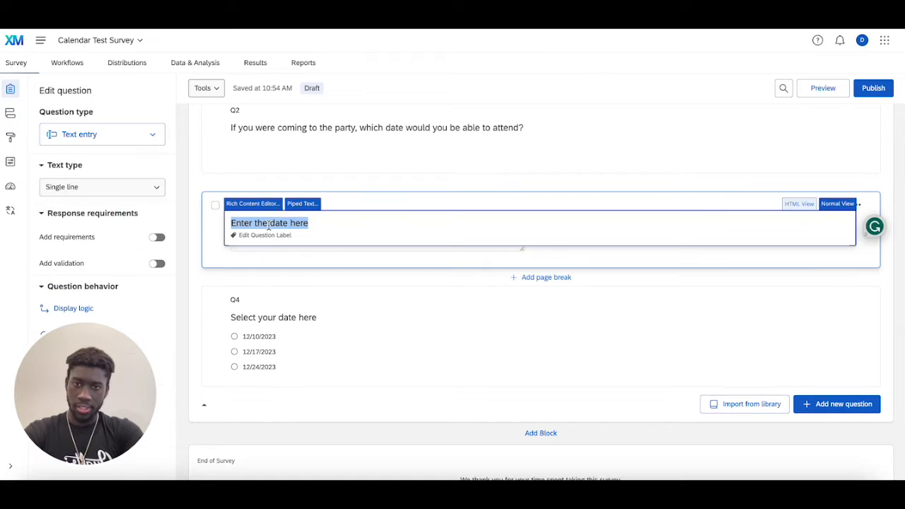
left_click(347, 303)
left_click(322, 320)
left_click(347, 359)
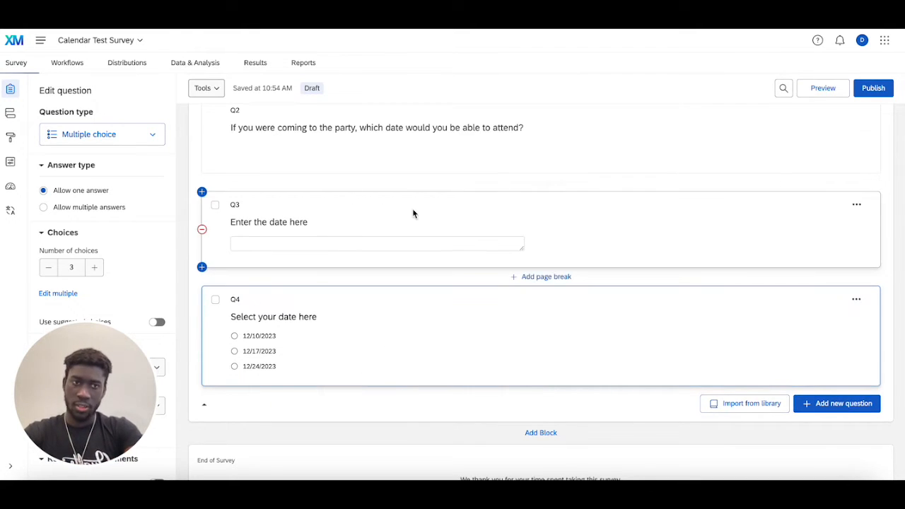
Step: Preview the Calendar Questions block and enter 12-1/2023 in the text field for the date
scroll(871, 202, "up", 3)
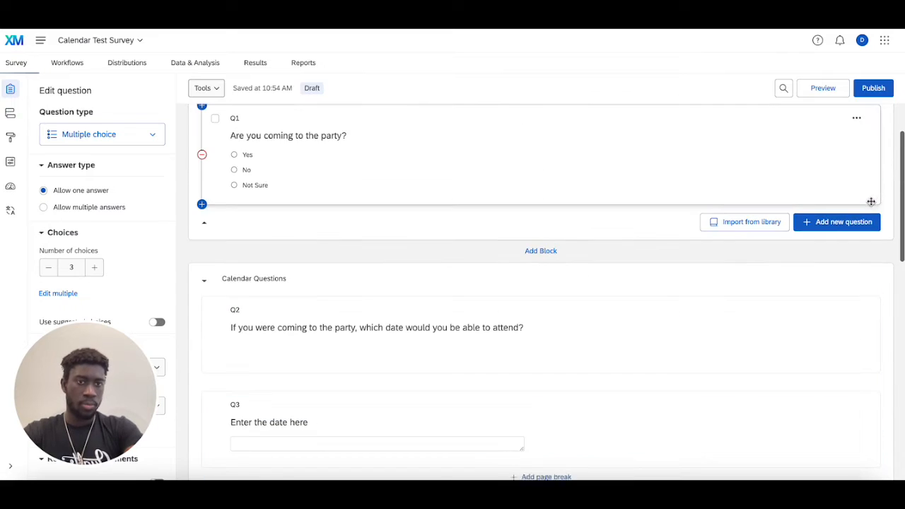
left_click(871, 280)
left_click(879, 281)
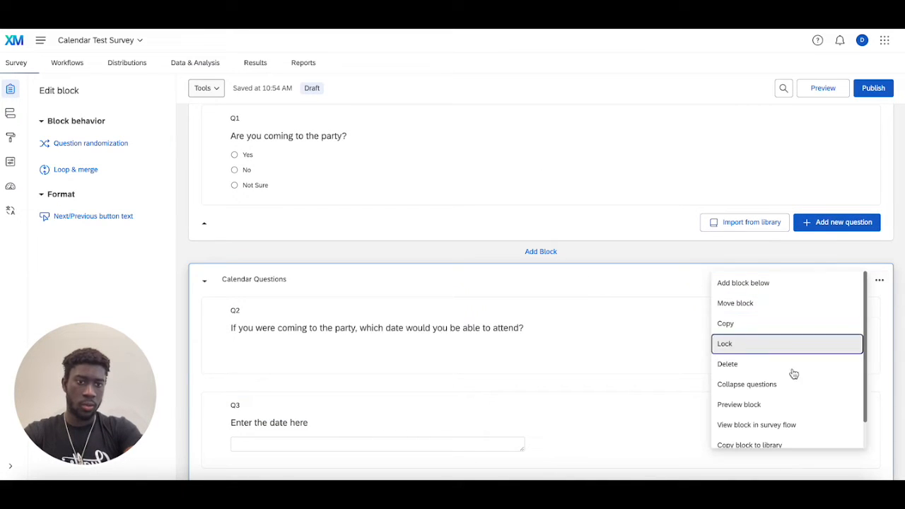
left_click(782, 405)
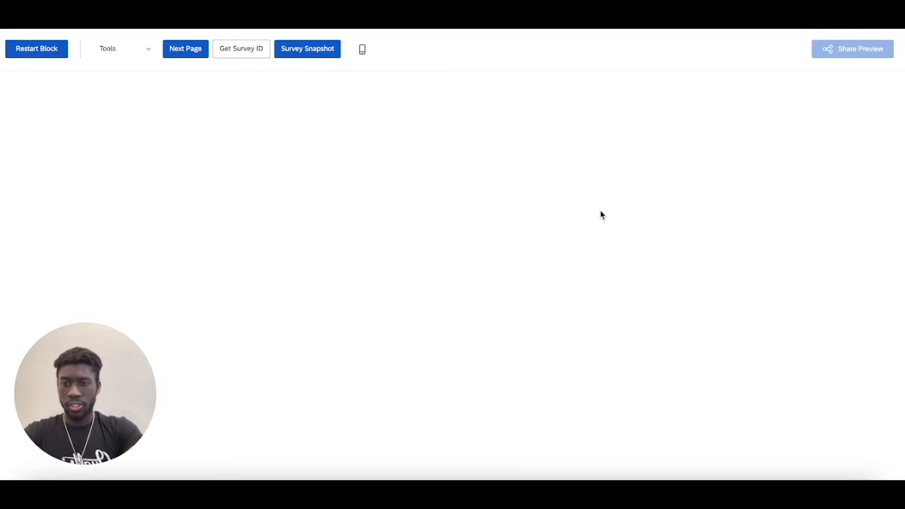
left_click(380, 242)
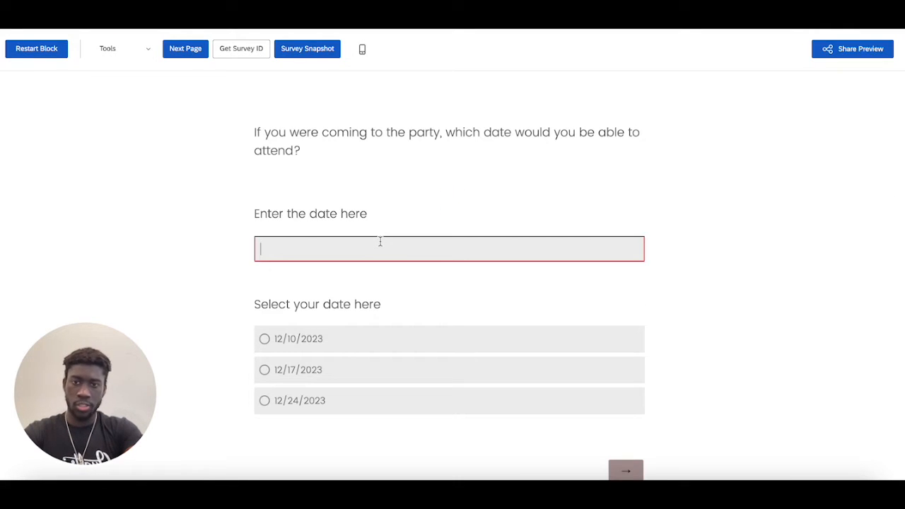
type("12-1")
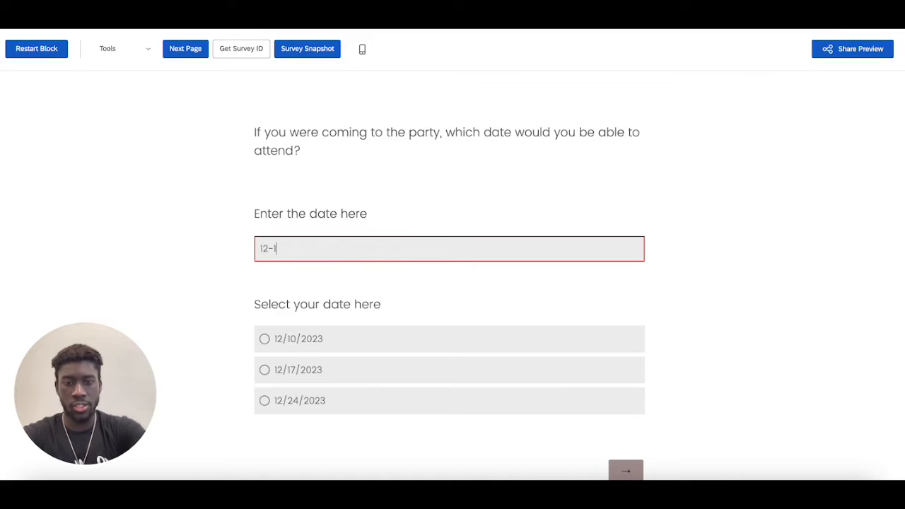
type("/2023")
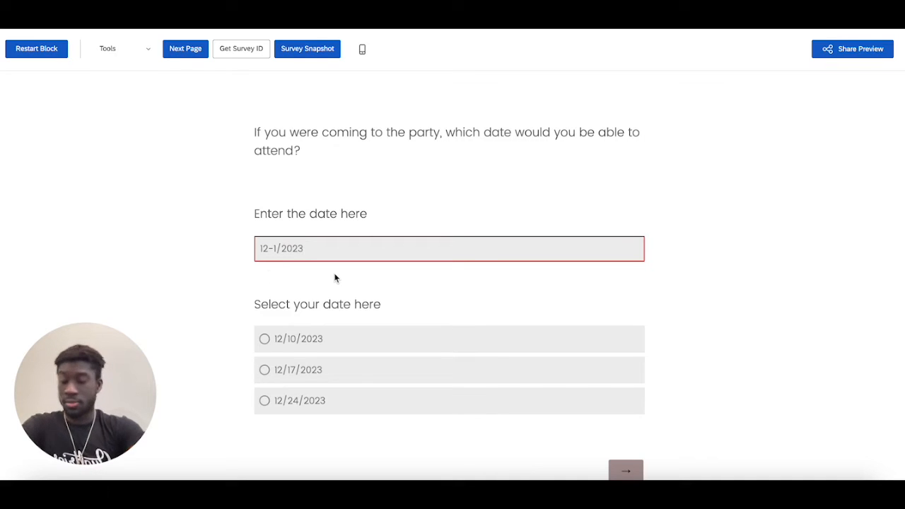
Step: Correct the entered date in the preview to 12/01/2023
left_click(282, 251)
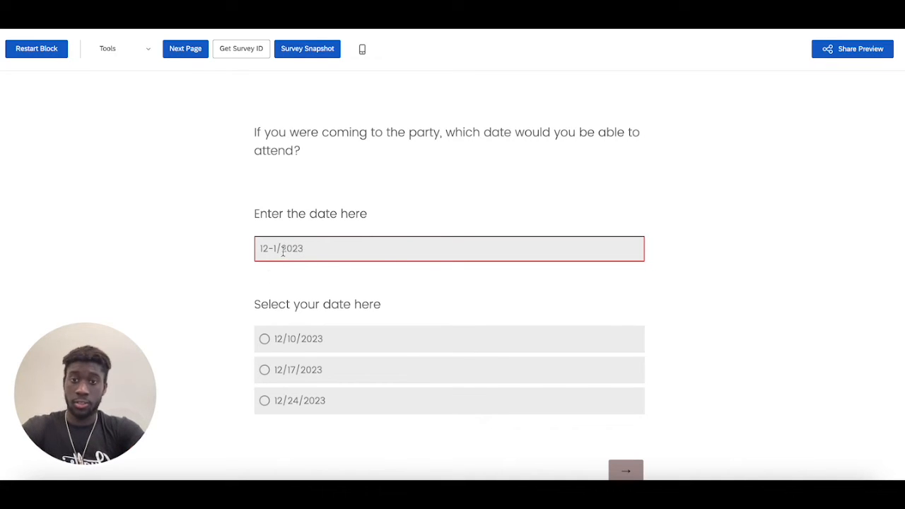
key("BackSpace")
type("/")
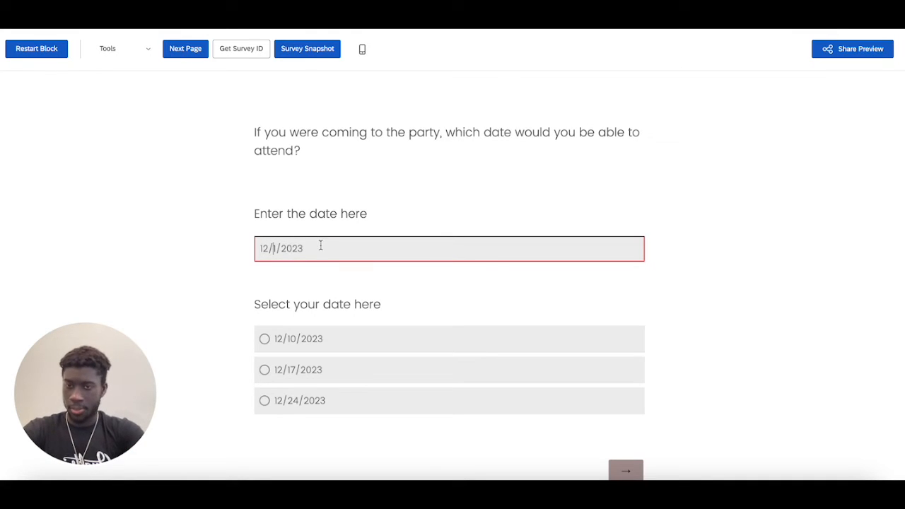
type("0")
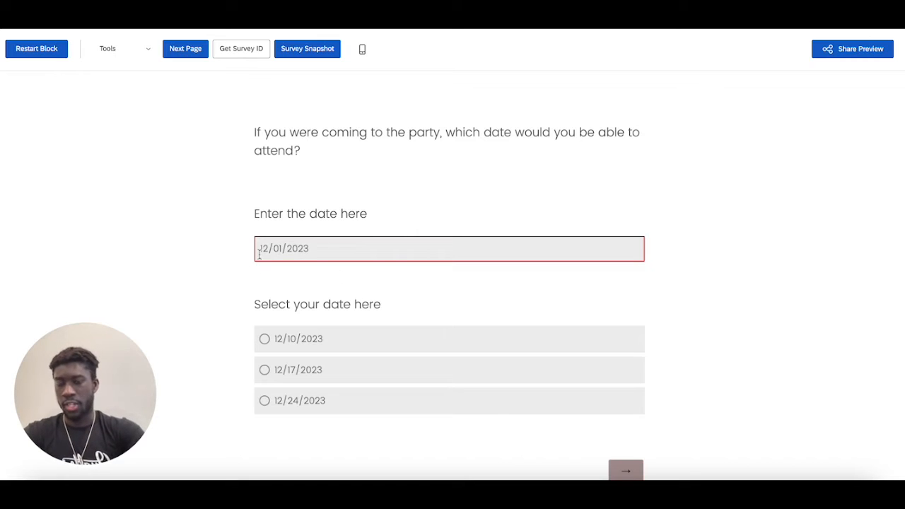
Step: Change the date separators to hyphens so the entry reads 12-01-2023
key("BackSpace")
type("-")
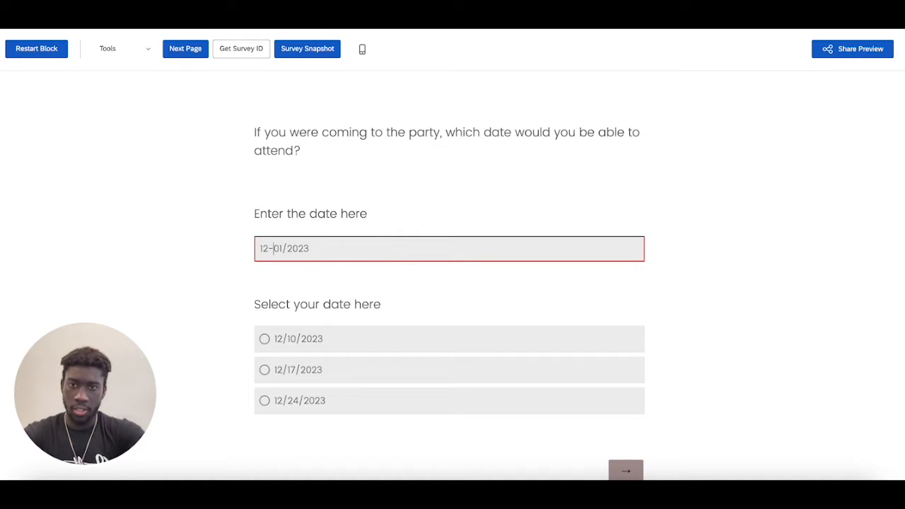
left_click(287, 258)
key("BackSpace")
type("-")
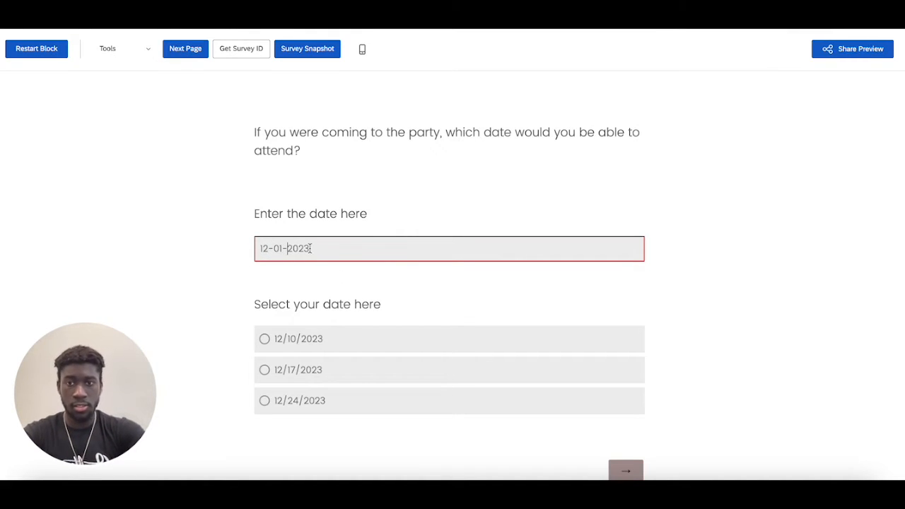
Step: Replace the entered date with "December First, 2023" and clear the field again
key("ctrl+a")
type("D")
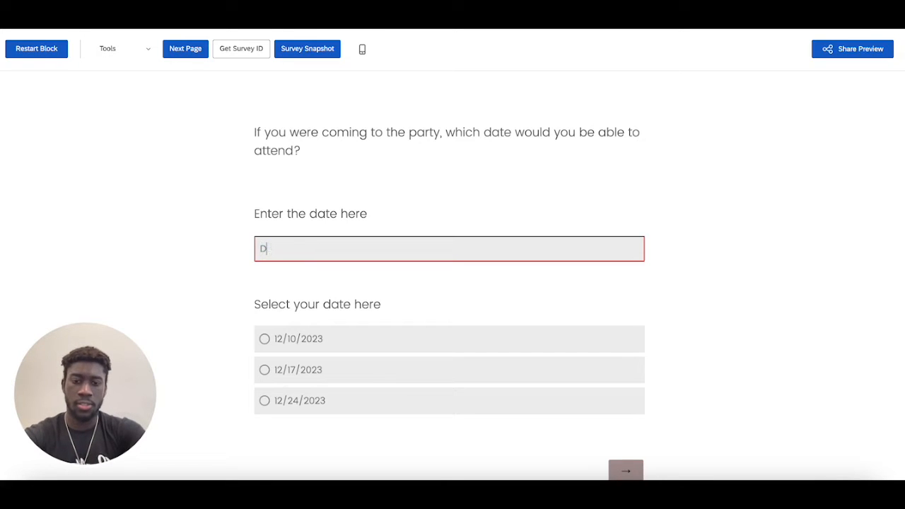
type("ecember First, 2023")
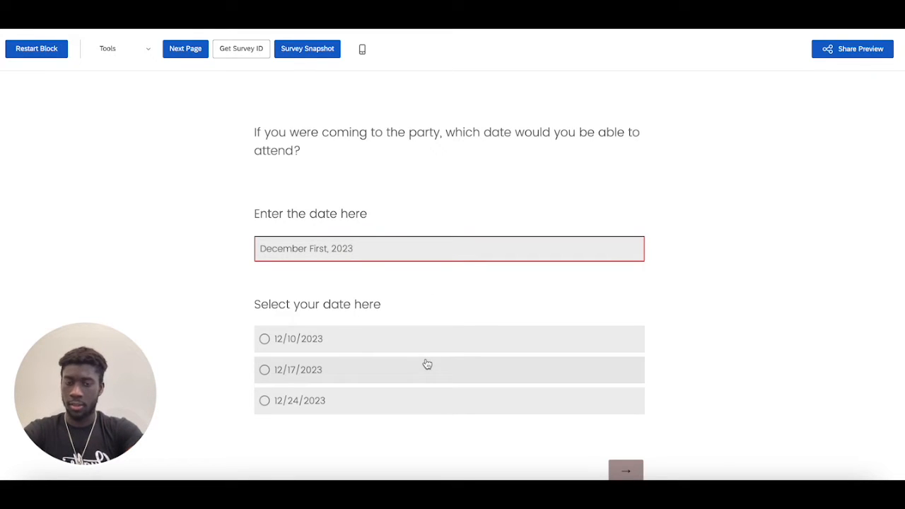
triple_click(359, 246)
key("BackSpace")
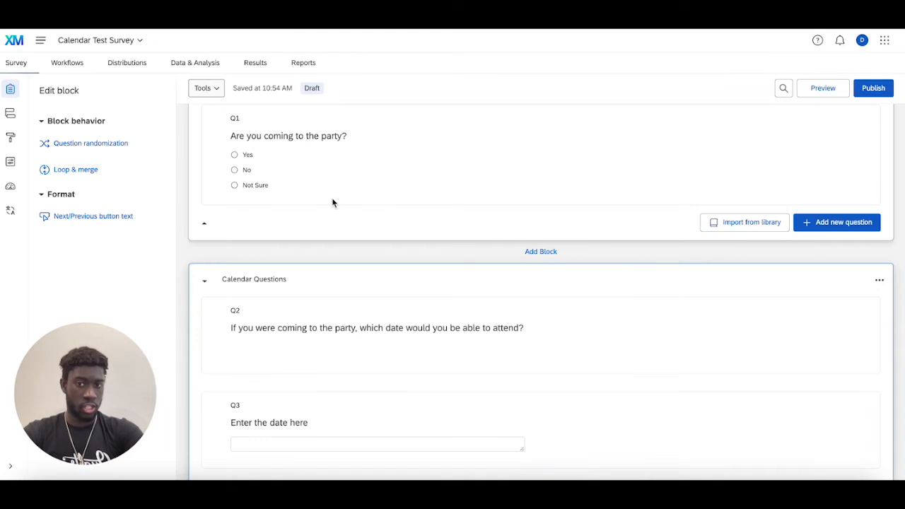
Step: Add the choice 12/11/2023 directly after 12/10/2023 in the "Select your date here" question of the survey editor
scroll(333, 202, "down", 6)
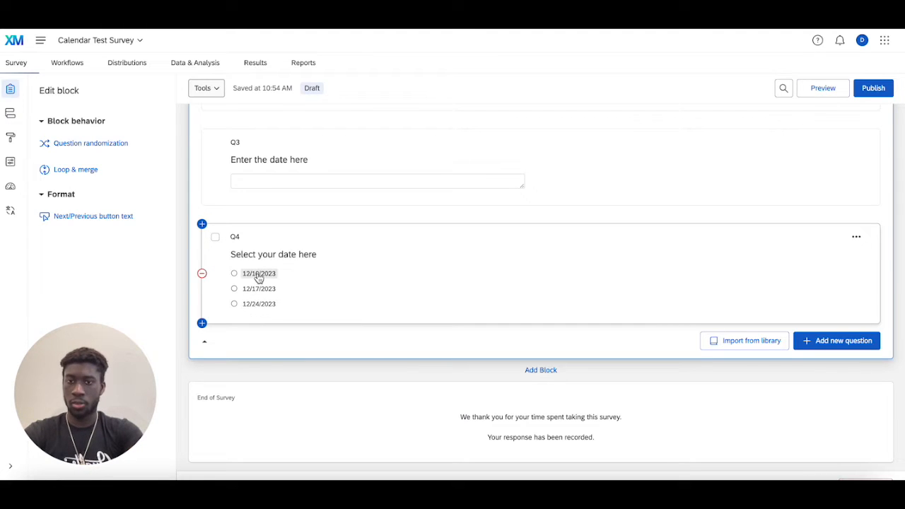
left_click(259, 278)
key("Return")
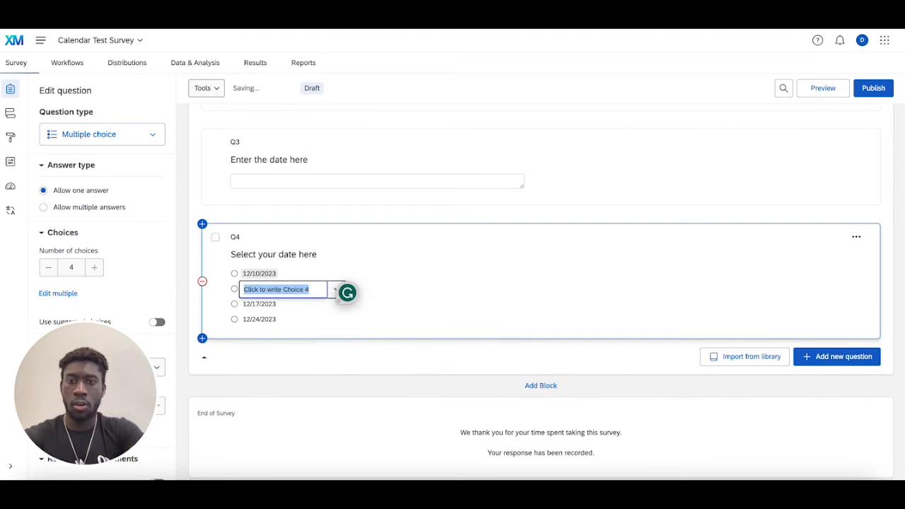
type("12/11/2023")
left_click(372, 255)
left_click(296, 284)
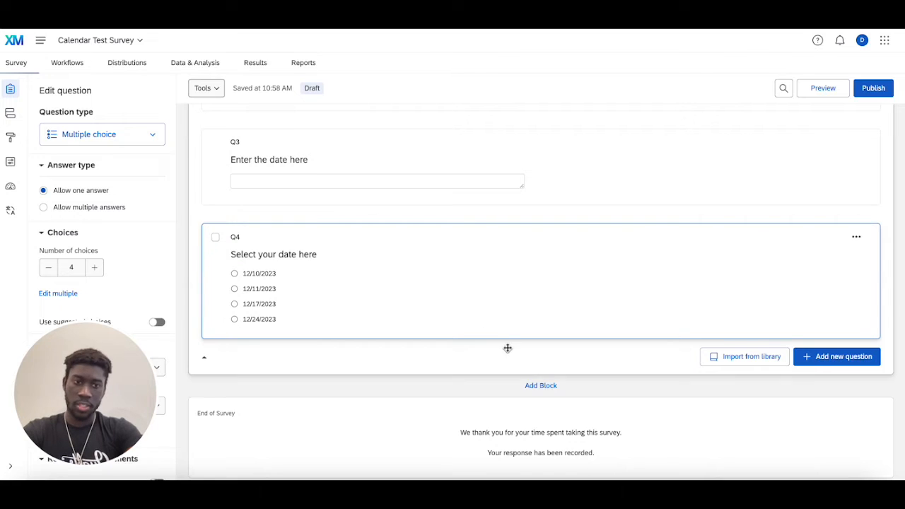
Step: Insert a copy of the Calendar Questions block from the Qualtrics Library's Demographics folder and close the question library
scroll(507, 348, "up", 1)
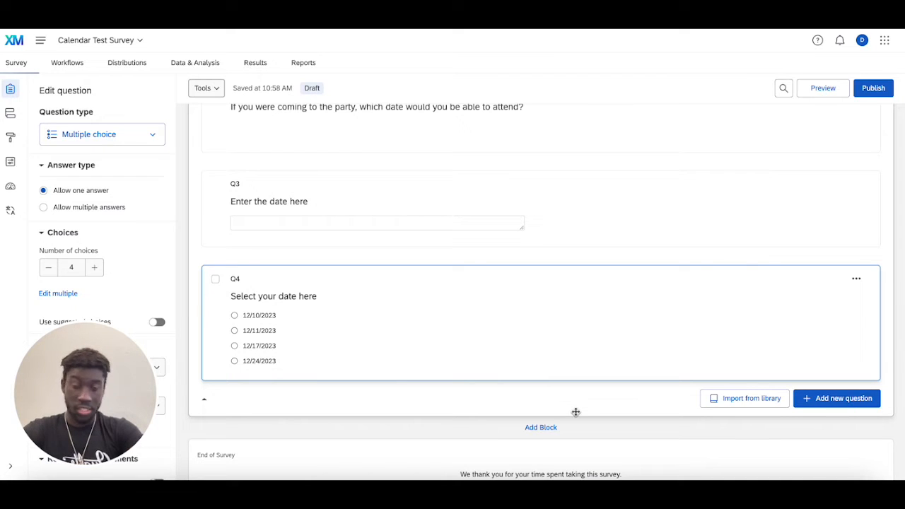
scroll(725, 469, "down", 1)
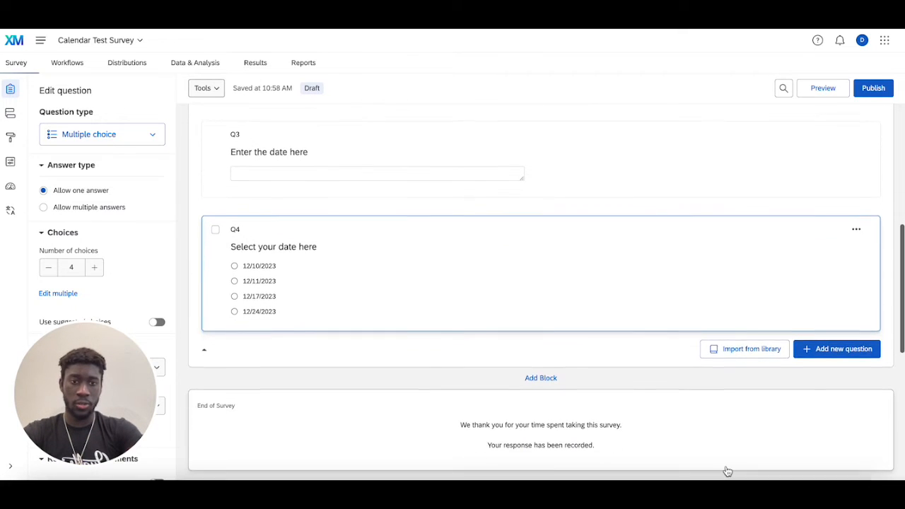
left_click(742, 354)
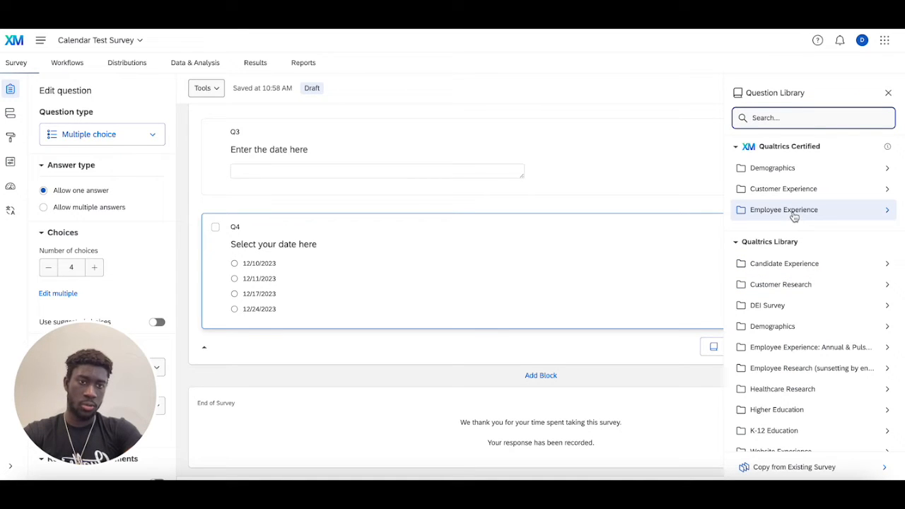
left_click(788, 325)
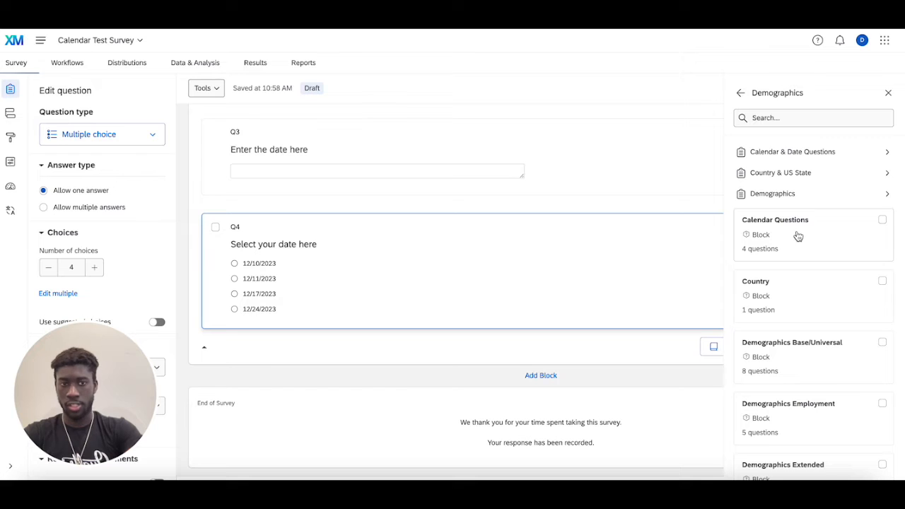
left_click(797, 238)
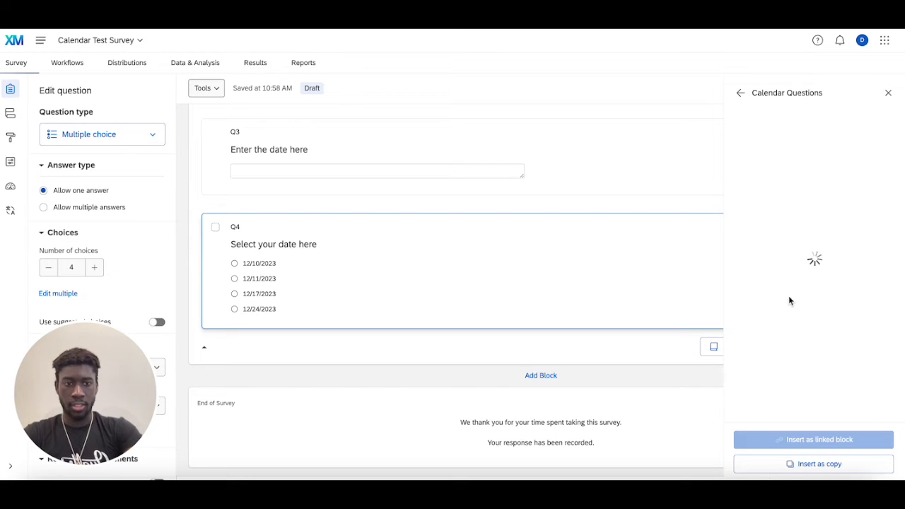
left_click(786, 464)
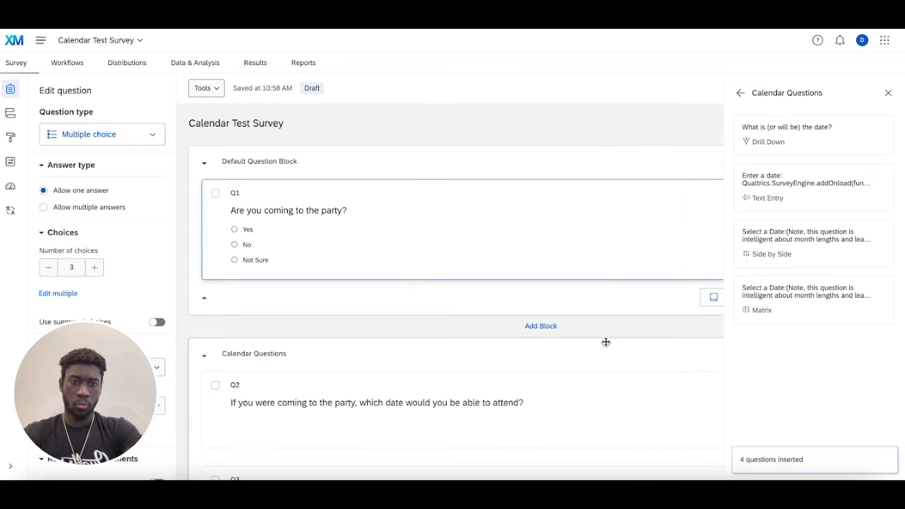
scroll(638, 332, "down", 3)
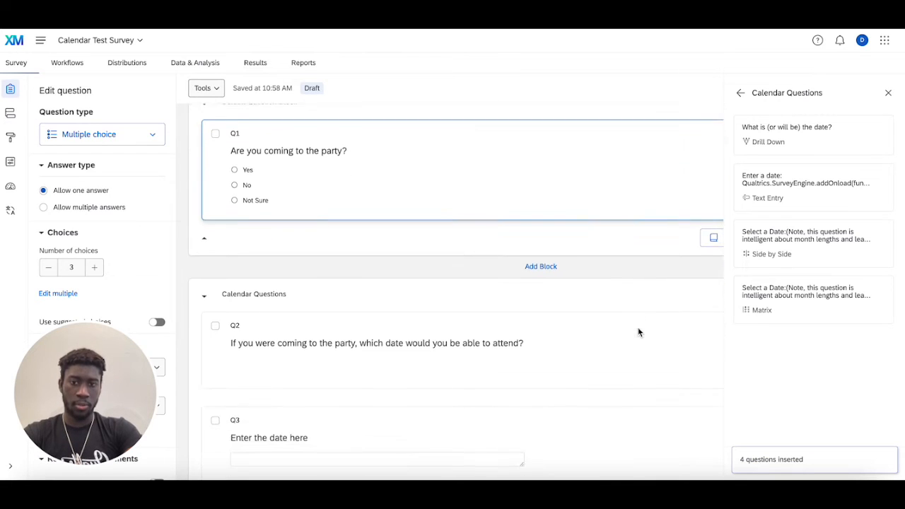
left_click(740, 92)
left_click(888, 93)
Step: Look over the newly inserted Calendar Questions block and open its block preview
scroll(773, 240, "down", 6)
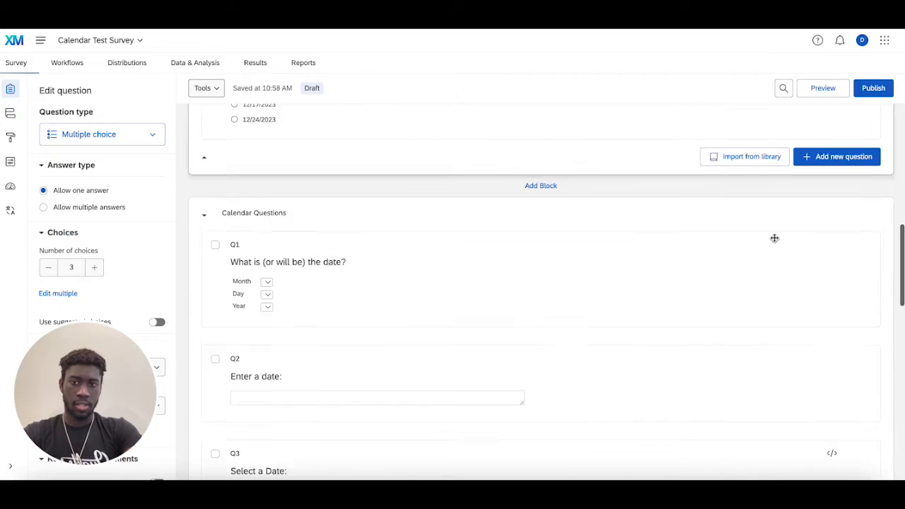
scroll(396, 198, "up", 1)
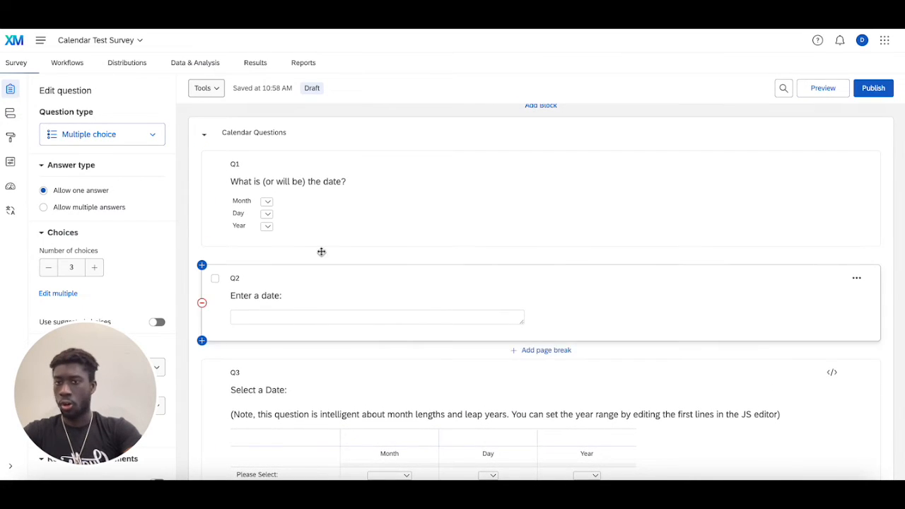
scroll(321, 244, "down", 1)
scroll(346, 307, "down", 3)
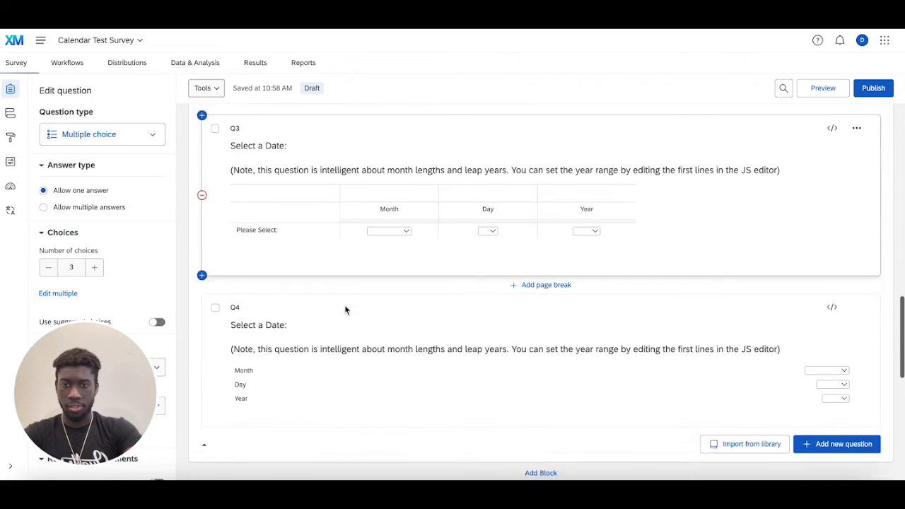
scroll(338, 284, "up", 4)
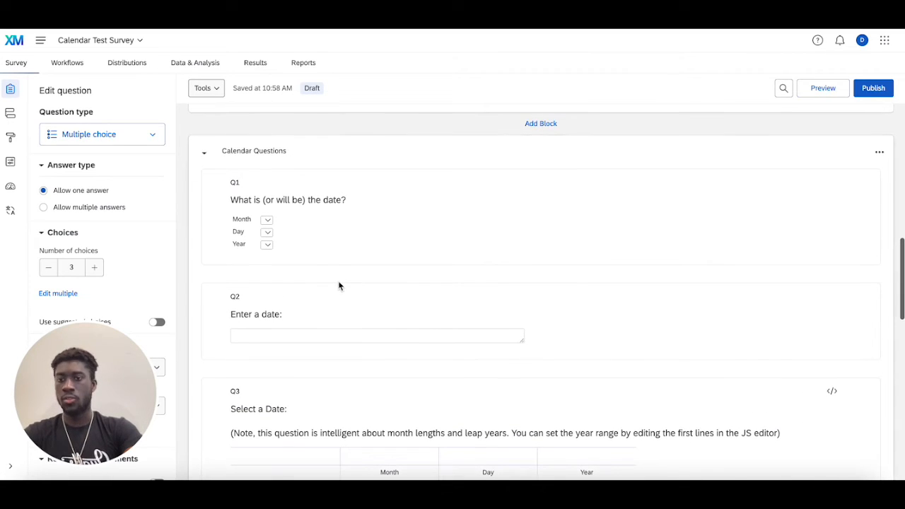
left_click(878, 152)
left_click(748, 276)
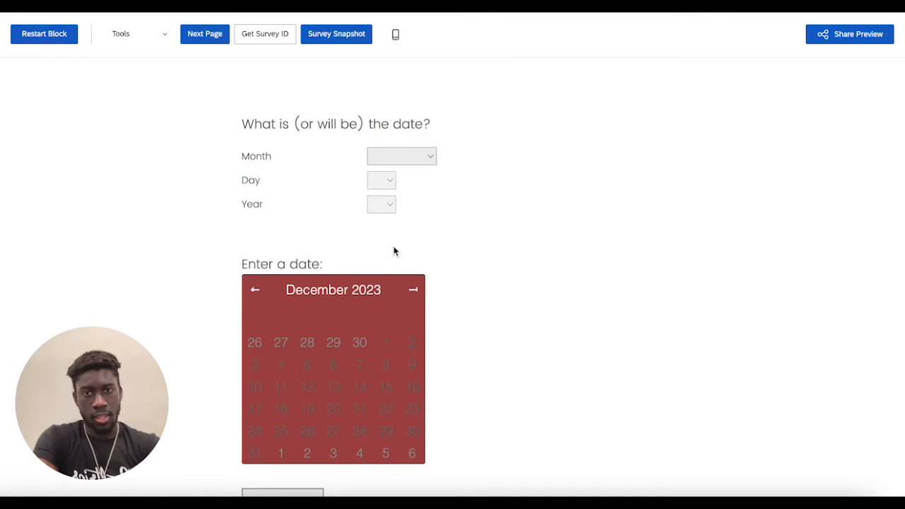
Step: Look through all the date questions in the Calendar Questions block preview
scroll(403, 251, "down", 1)
scroll(403, 251, "up", 1)
scroll(369, 208, "down", 7)
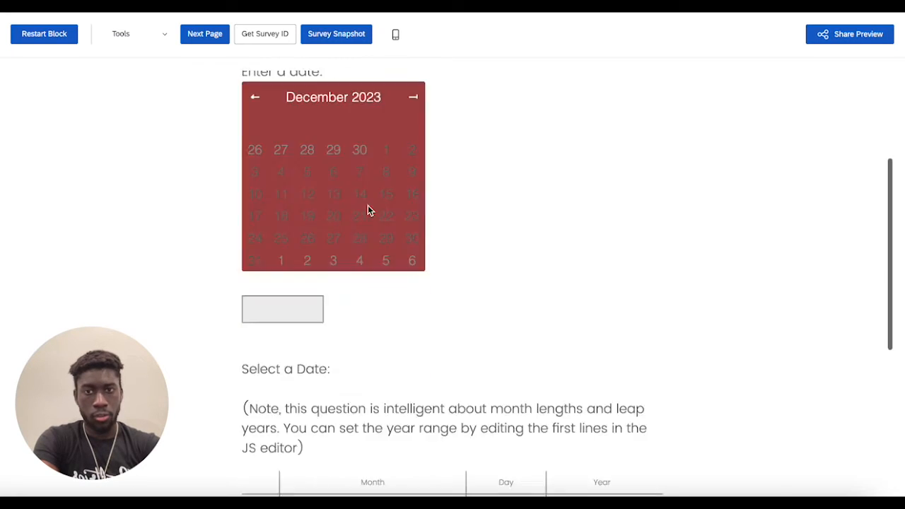
scroll(388, 191, "up", 8)
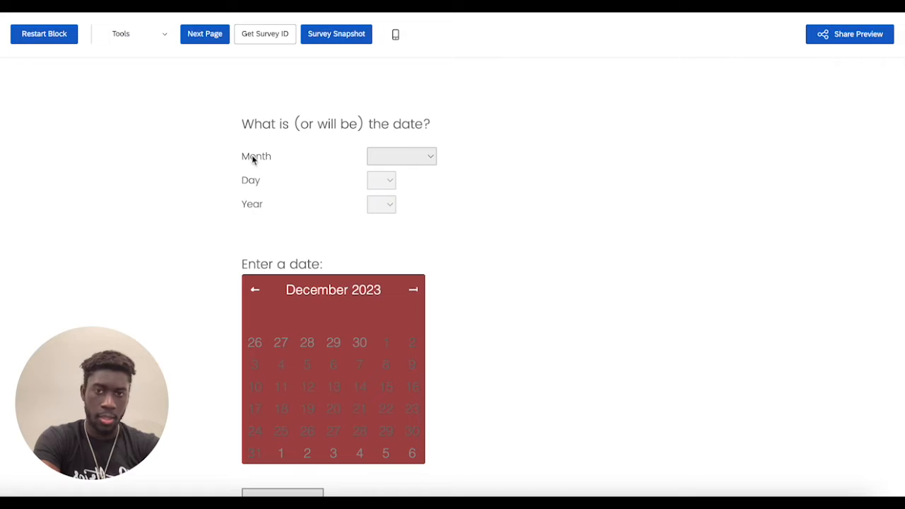
scroll(303, 173, "down", 7)
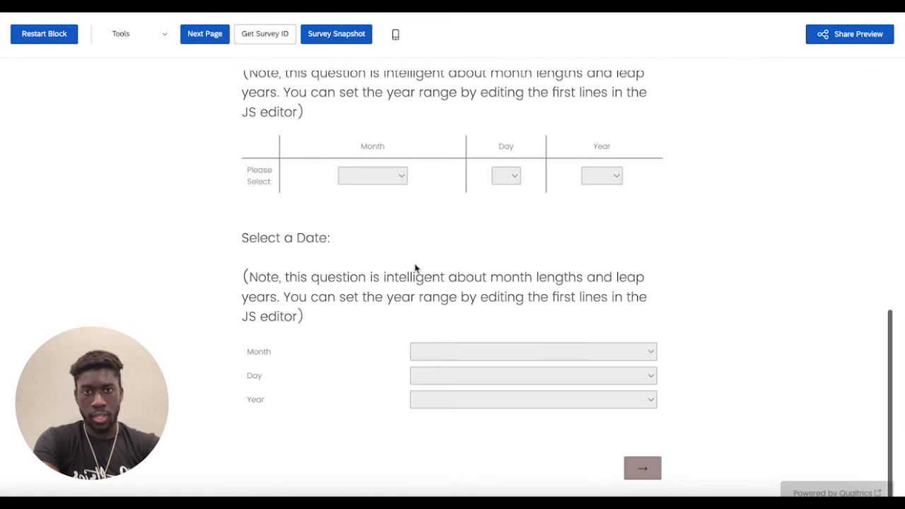
scroll(419, 312, "up", 8)
left_click(382, 184)
scroll(527, 311, "down", 7)
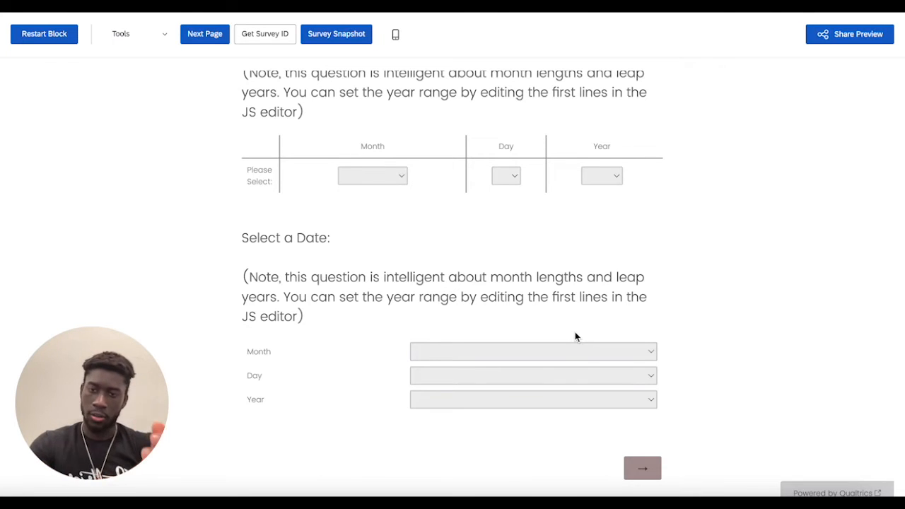
scroll(575, 335, "up", 7)
Step: Answer the "What is (or will be) the date?" question with February 29, 1945
left_click(419, 162)
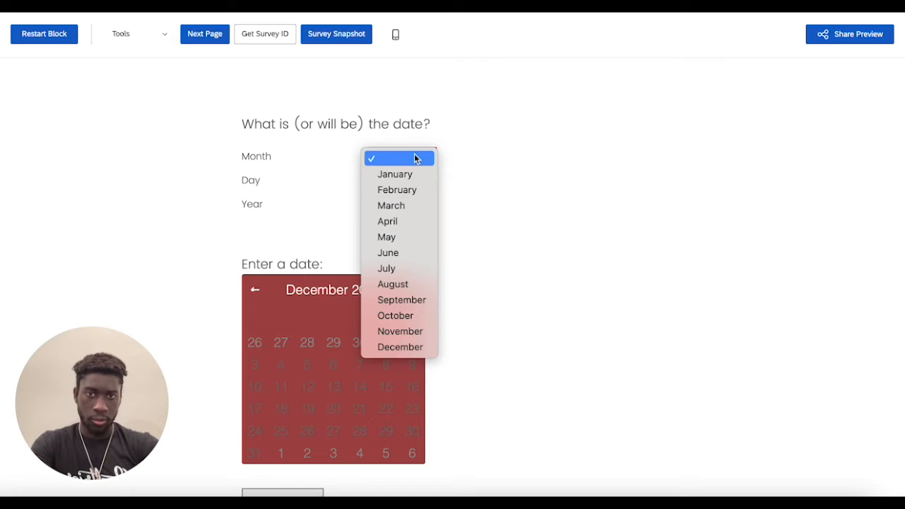
left_click(405, 189)
left_click(386, 182)
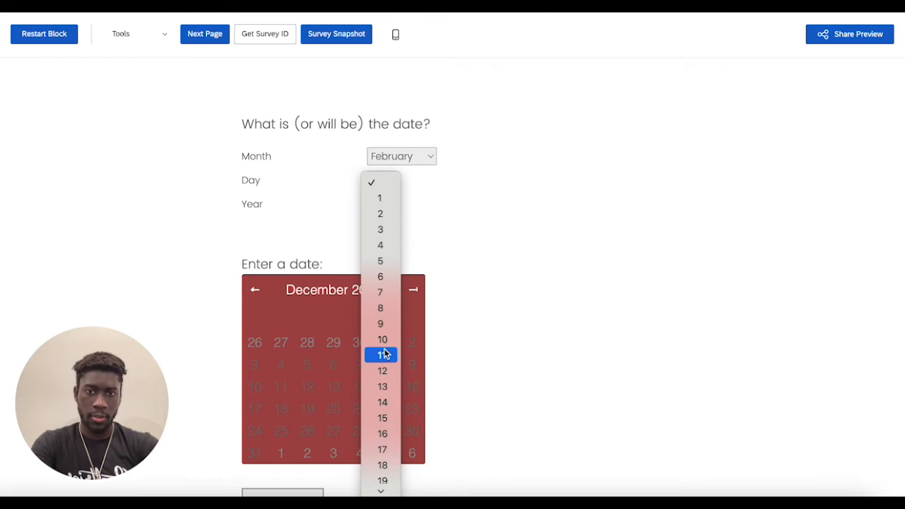
left_click(382, 487)
left_click(386, 205)
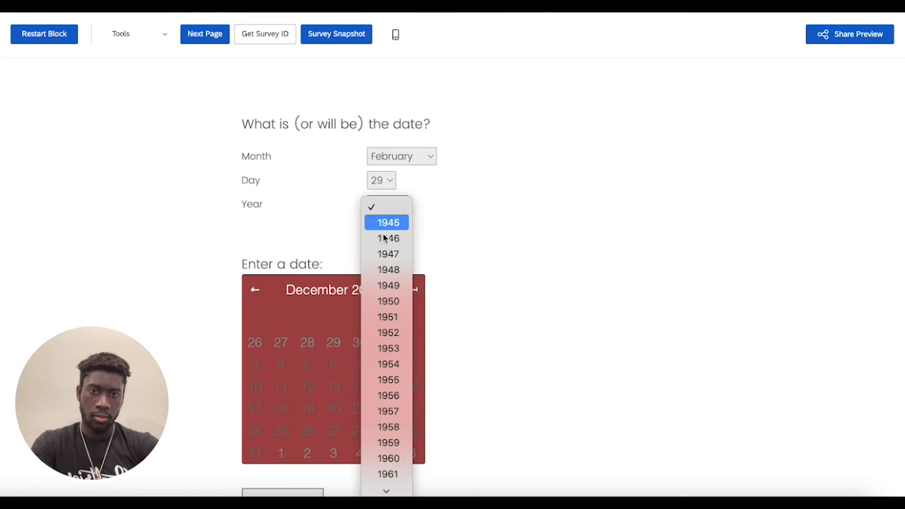
left_click(392, 231)
Step: Examine the Day and Year options offered in the "What is (or will be) the date?" question
scroll(491, 229, "down", 3)
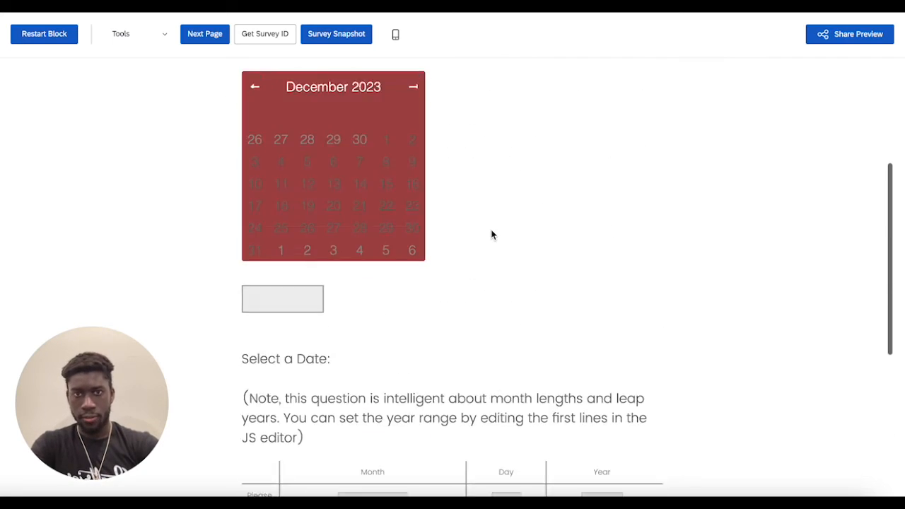
scroll(491, 229, "up", 3)
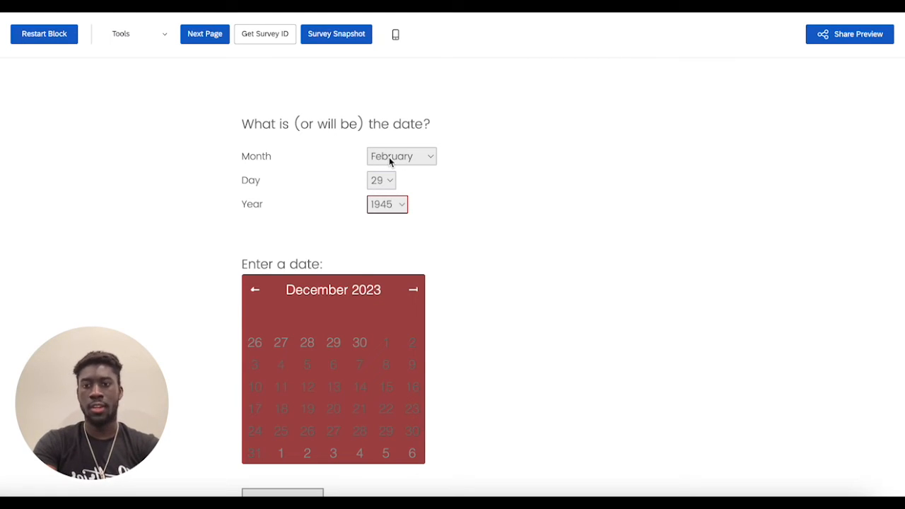
scroll(388, 160, "down", 1)
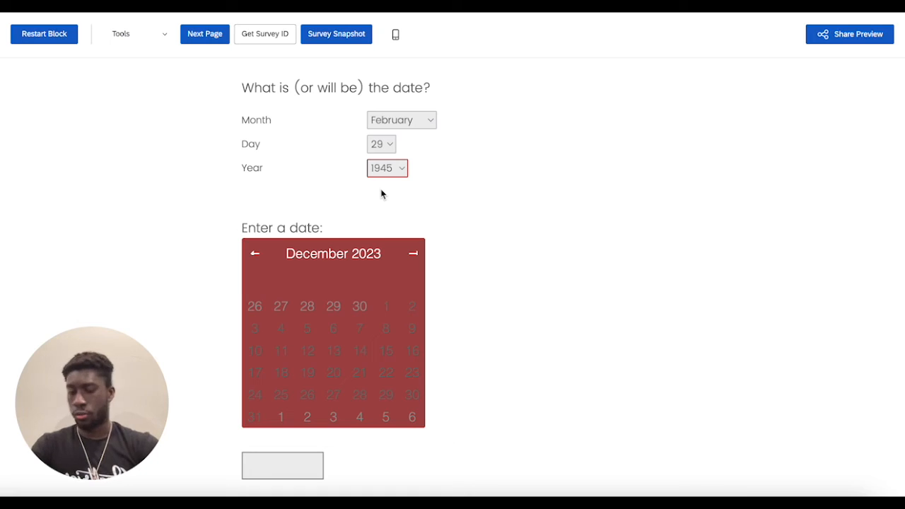
left_click(382, 144)
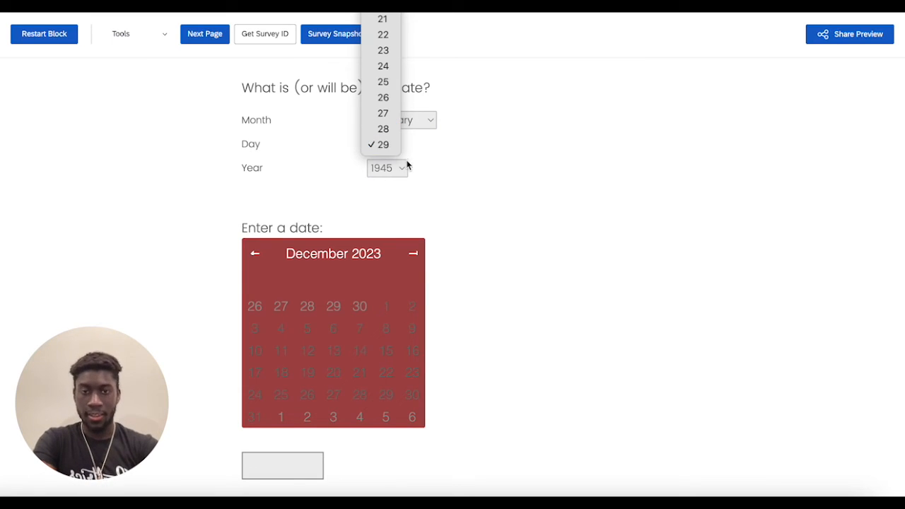
left_click(385, 167)
left_click(386, 167)
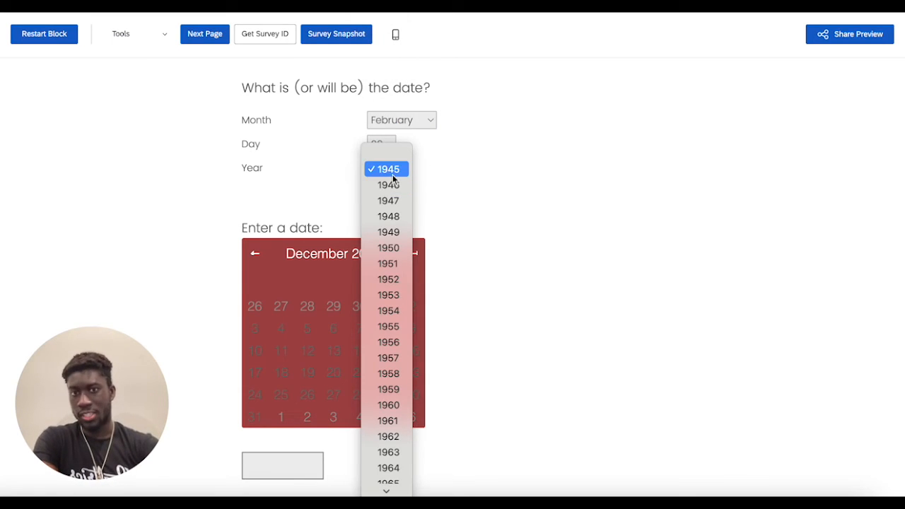
left_click(488, 179)
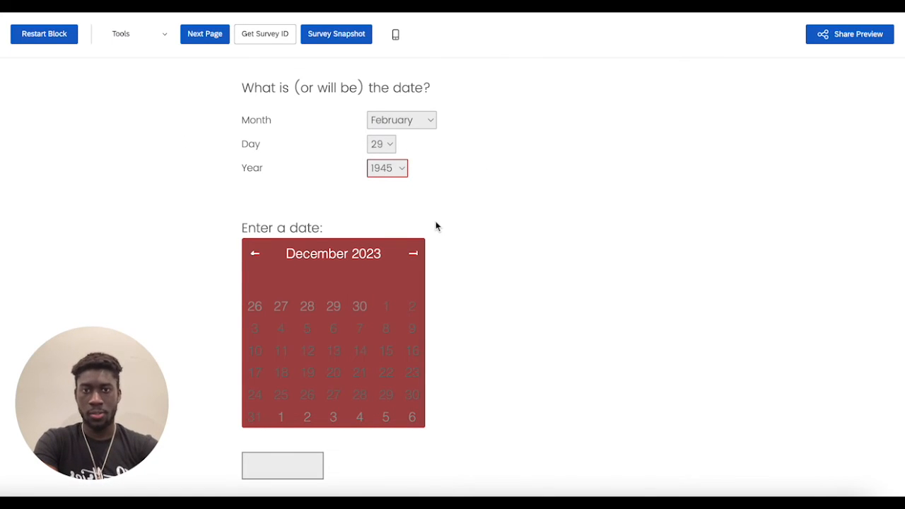
Step: Choose February, 29 and 1945 in the table-style "Select a Date" question and check its Day options
scroll(436, 226, "down", 10)
left_click(402, 181)
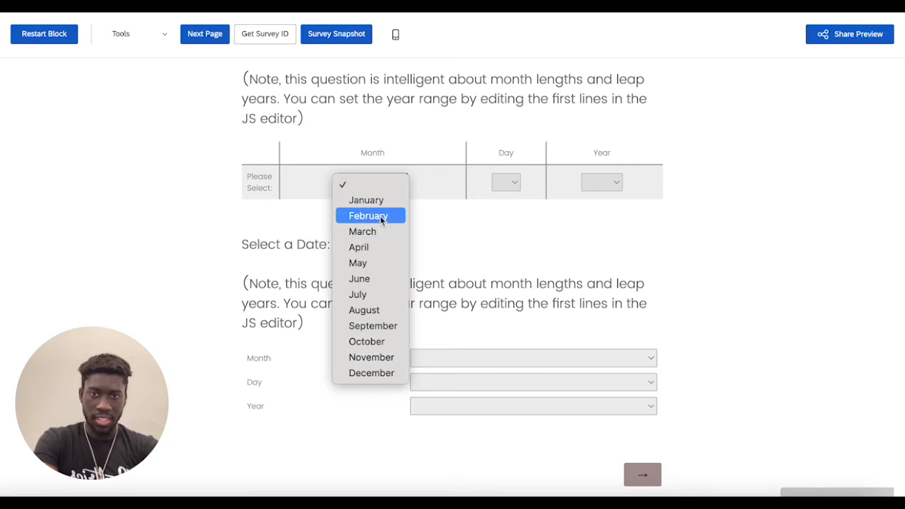
left_click(380, 215)
left_click(506, 182)
scroll(507, 394, "down", 5)
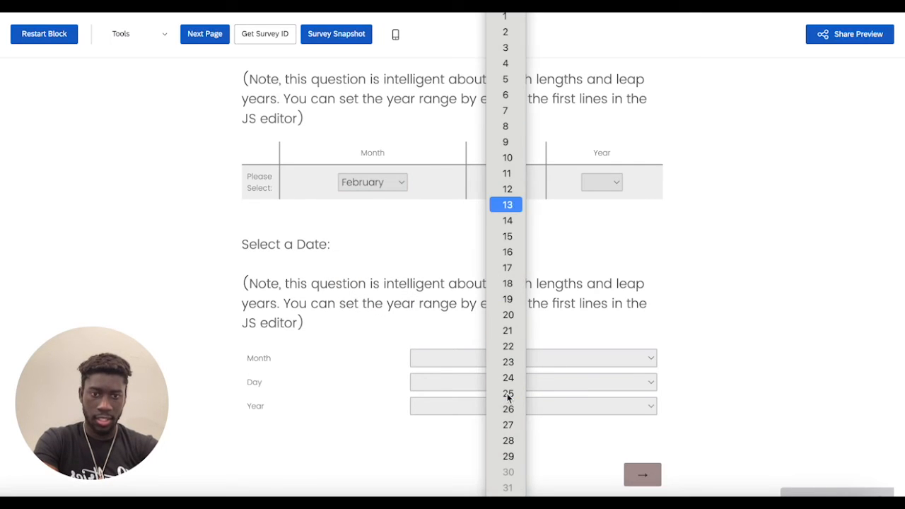
left_click(507, 456)
left_click(592, 186)
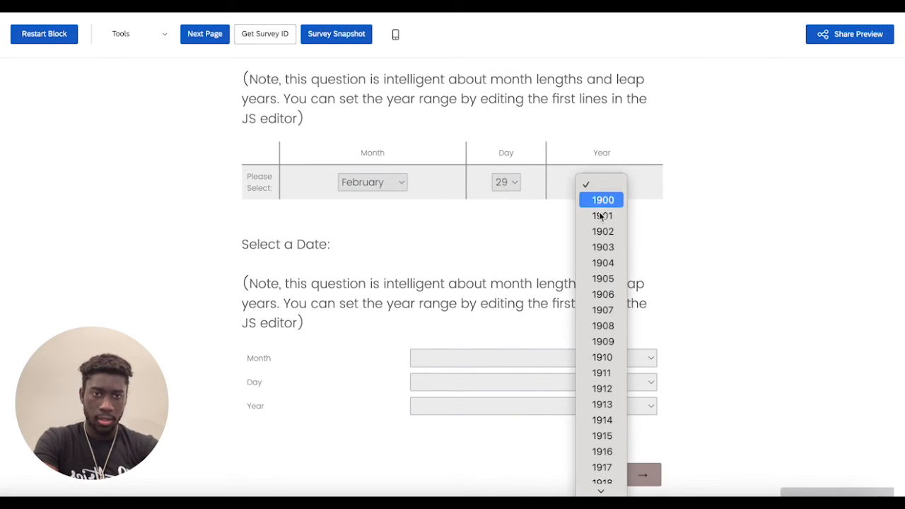
scroll(604, 384, "down", 10)
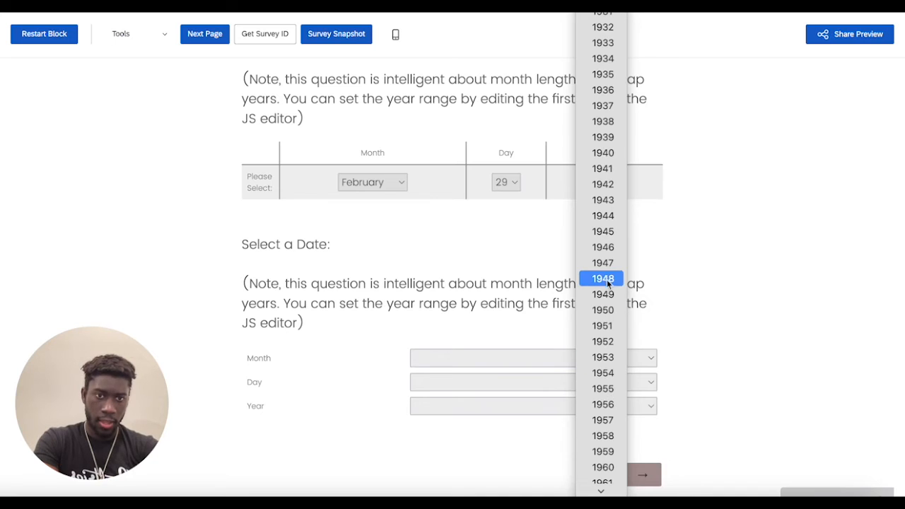
left_click(607, 231)
left_click(508, 182)
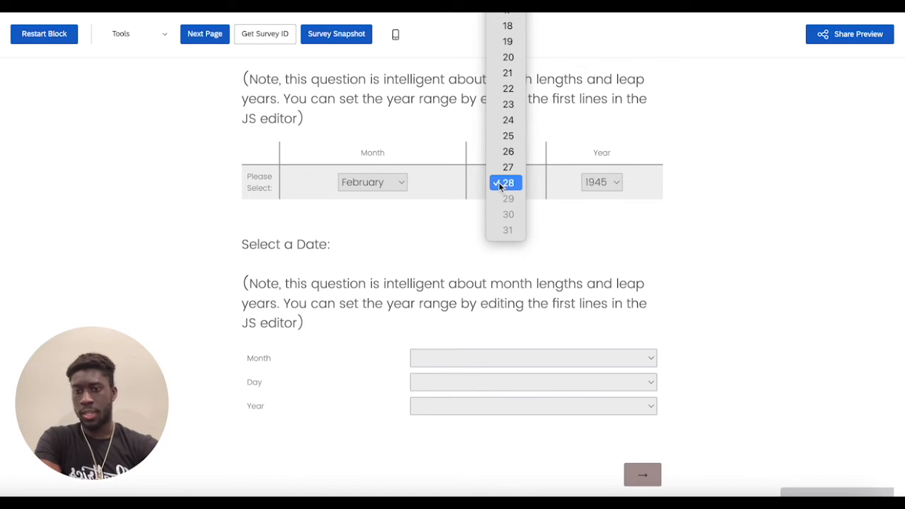
left_click(371, 179)
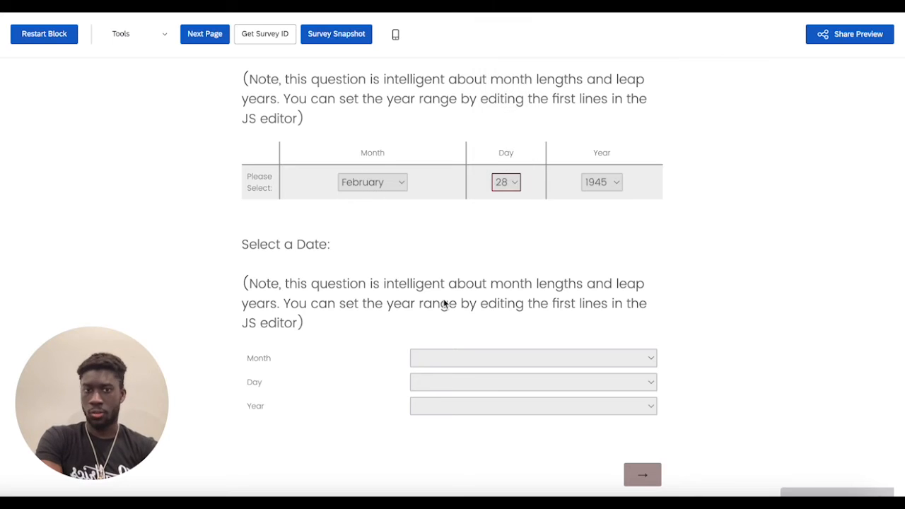
Step: Choose February, 29 and 1945 in the last "Select a Date" question, which stacks Month, Day and Year
left_click(475, 356)
left_click(456, 391)
left_click(455, 382)
scroll(455, 382, "down", 5)
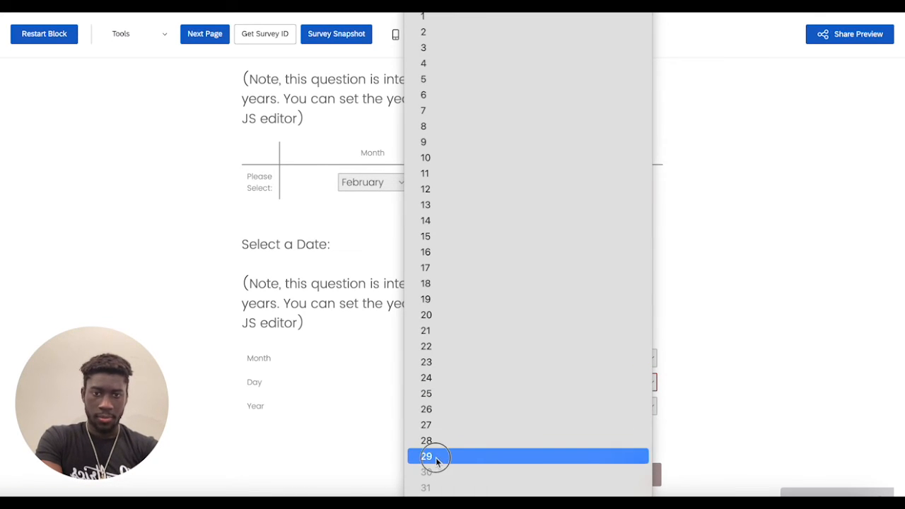
left_click(430, 458)
left_click(459, 406)
scroll(460, 407, "down", 10)
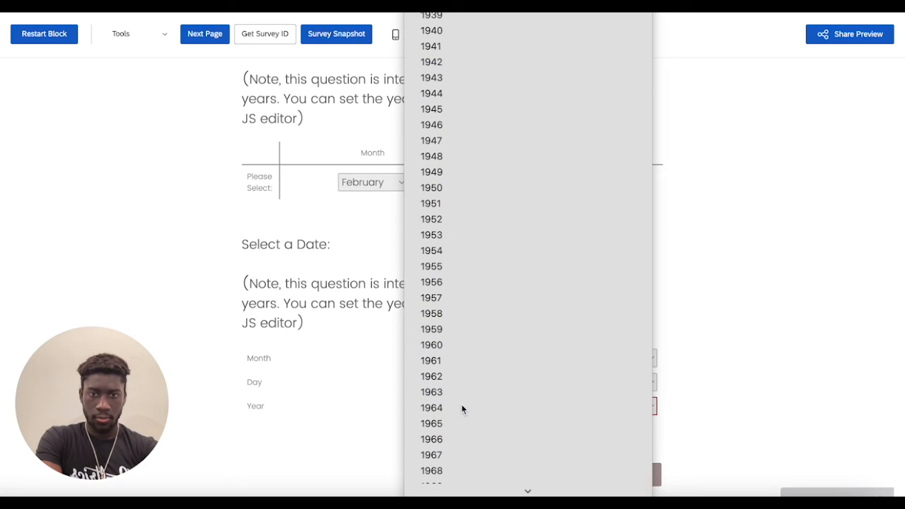
left_click(433, 123)
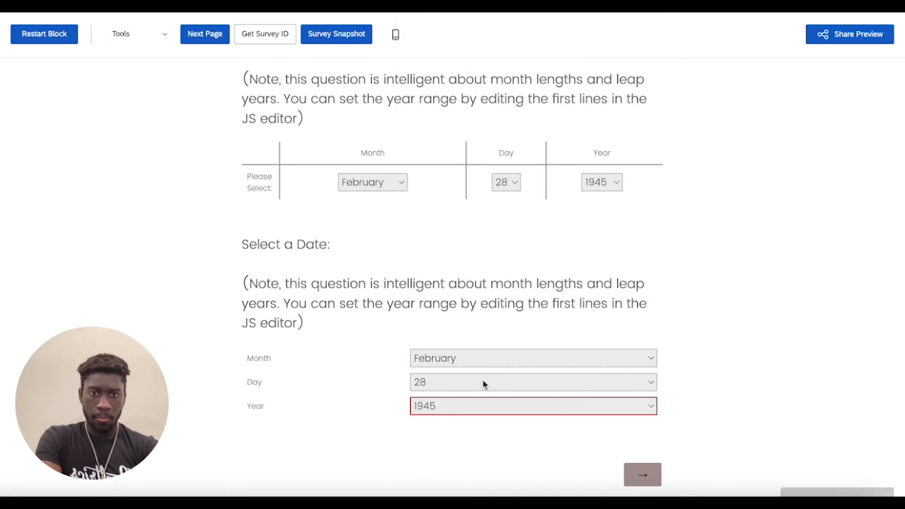
Step: Check which days can be chosen in the last "Select a Date" question
left_click(446, 385)
left_click(438, 384)
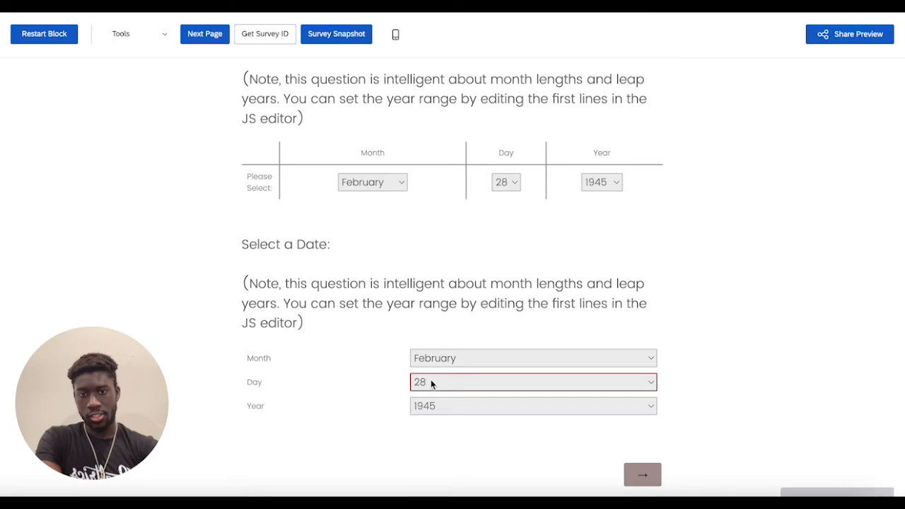
left_click(433, 381)
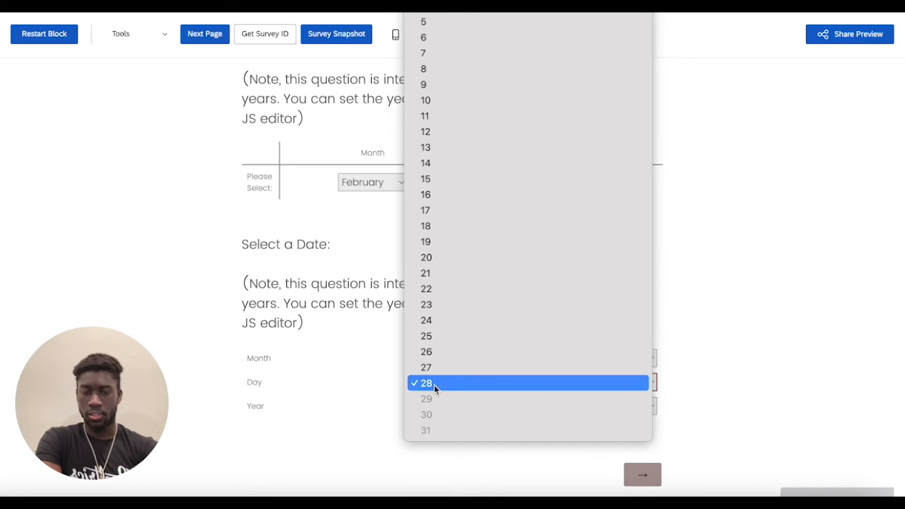
left_click(434, 384)
Step: Try out dates in the "Enter a date" calendar, ending on December 8, 2023
scroll(710, 279, "up", 10)
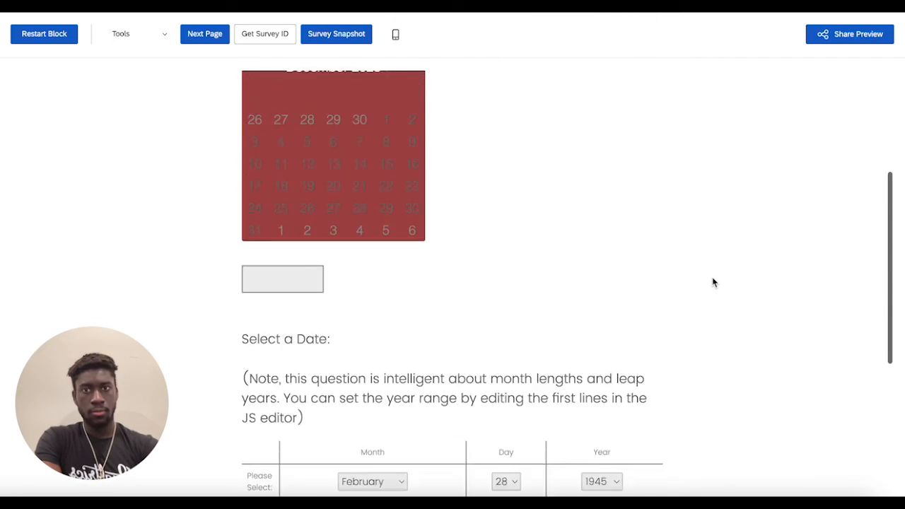
scroll(705, 278, "down", 4)
scroll(705, 279, "up", 2)
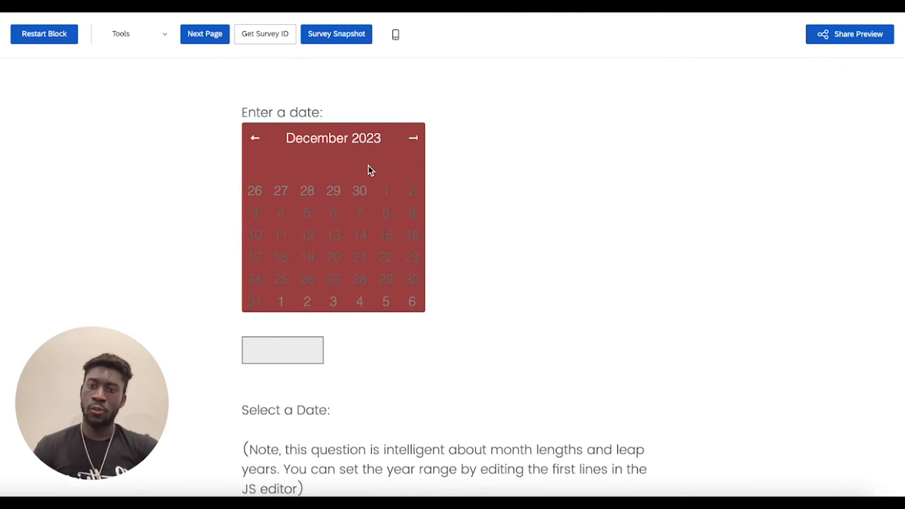
left_click(327, 254)
left_click(395, 255)
left_click(385, 213)
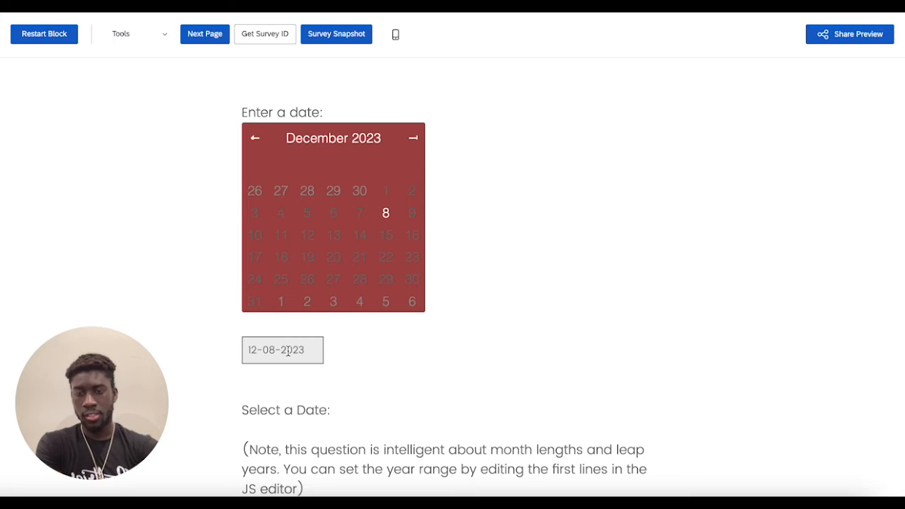
Step: Move the "Enter a date" calendar back to March 2023 and pick March 22
left_click(255, 138)
left_click(255, 139)
left_click(256, 140)
left_click(256, 140)
left_click(256, 140)
left_click(256, 140)
left_click(256, 140)
left_click(256, 140)
left_click(256, 140)
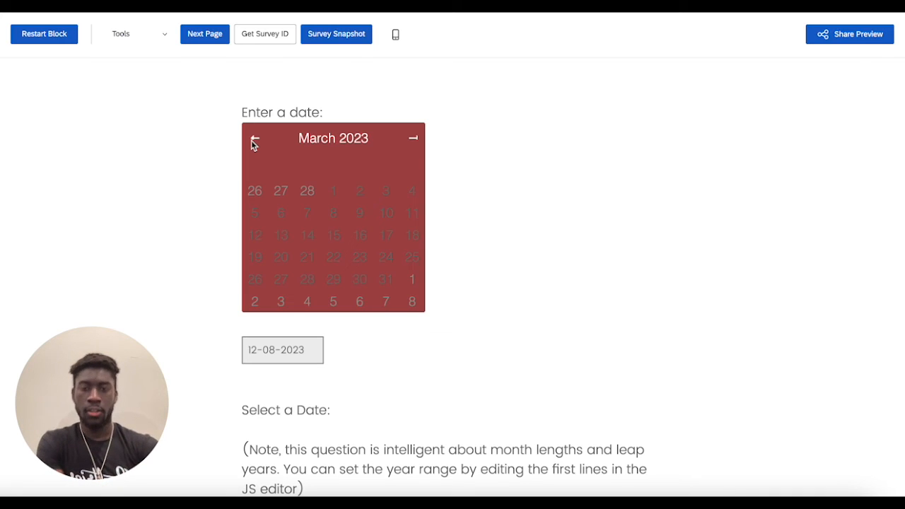
left_click(309, 347)
left_click(334, 255)
Step: Edit the date text below the calendar to read 04-21-2000
left_click(310, 348)
key("BackSpace")
key("BackSpace")
type("000")
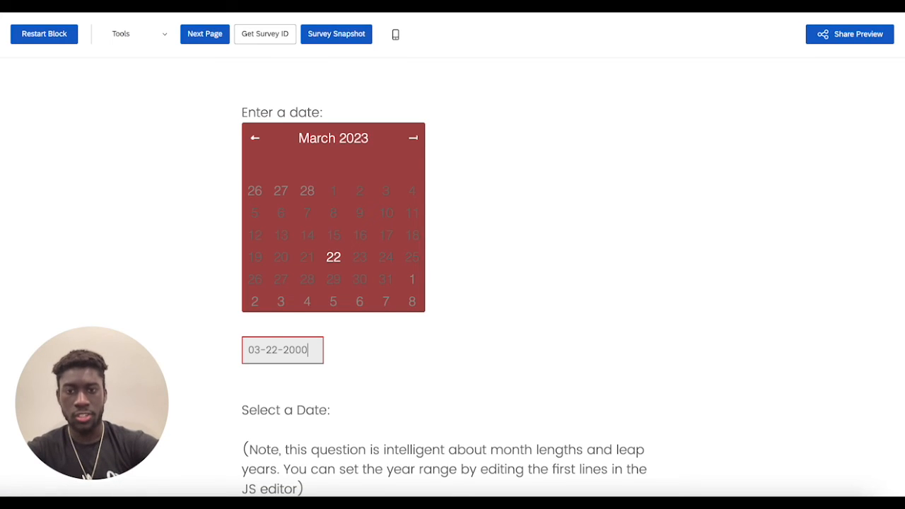
left_click(277, 348)
key("BackSpace")
type("1")
left_click(260, 347)
key("BackSpace")
type("4")
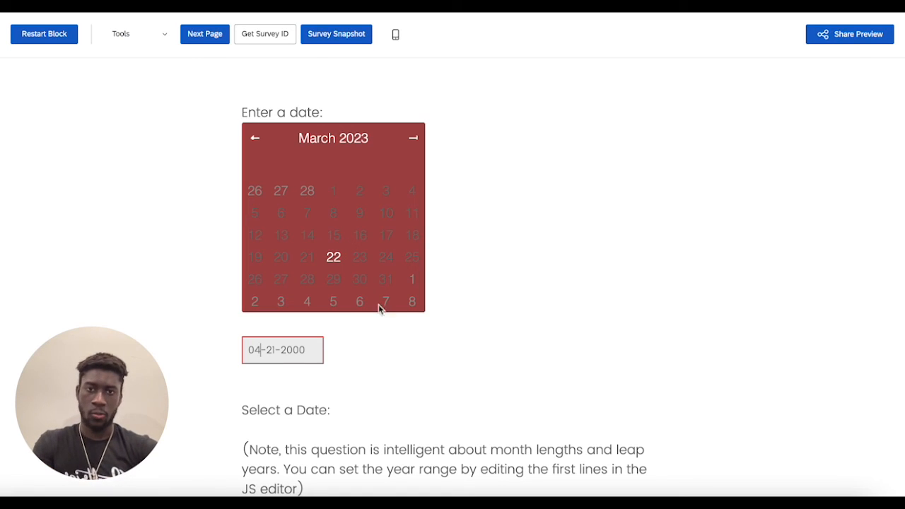
Step: Move the calendar back to June 2022, pick June 23, and place the cursor in the date field below
left_click(255, 139)
left_click(255, 139)
left_click(255, 138)
left_click(255, 139)
left_click(255, 138)
left_click(255, 139)
left_click(255, 138)
left_click(255, 138)
left_click(255, 138)
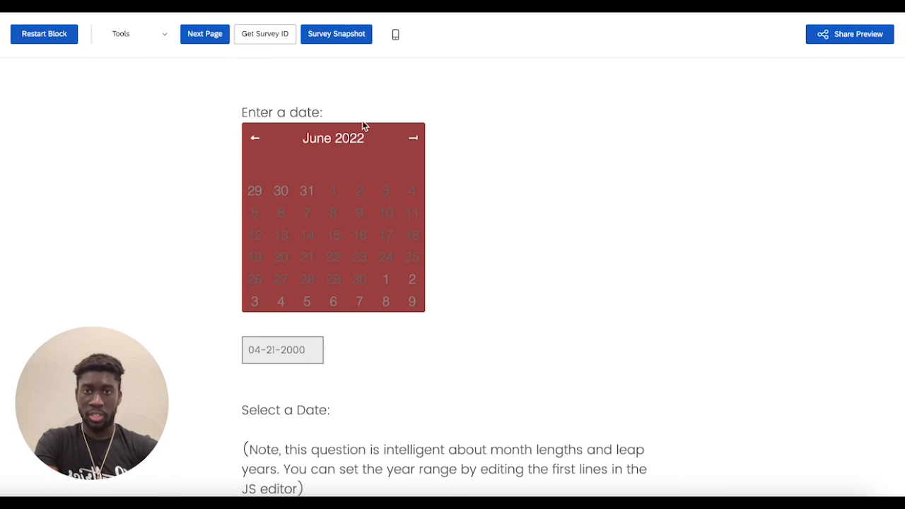
left_click(359, 257)
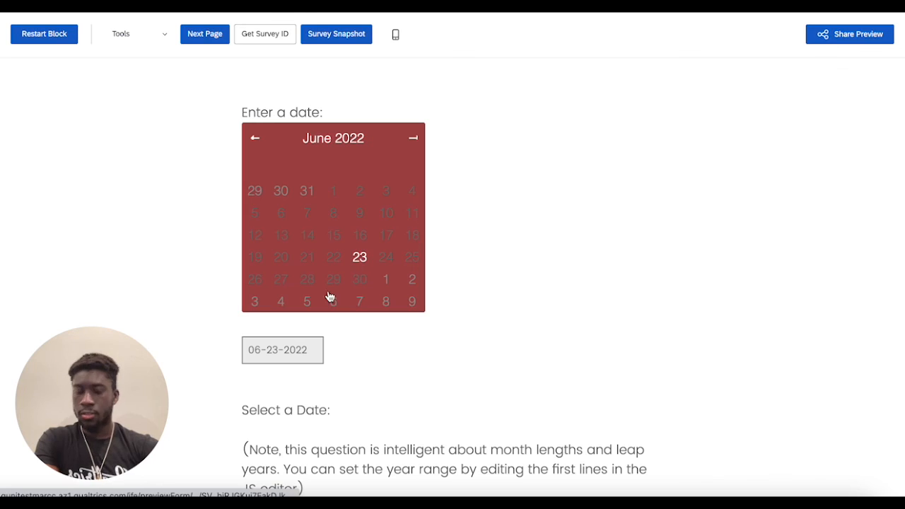
left_click(311, 345)
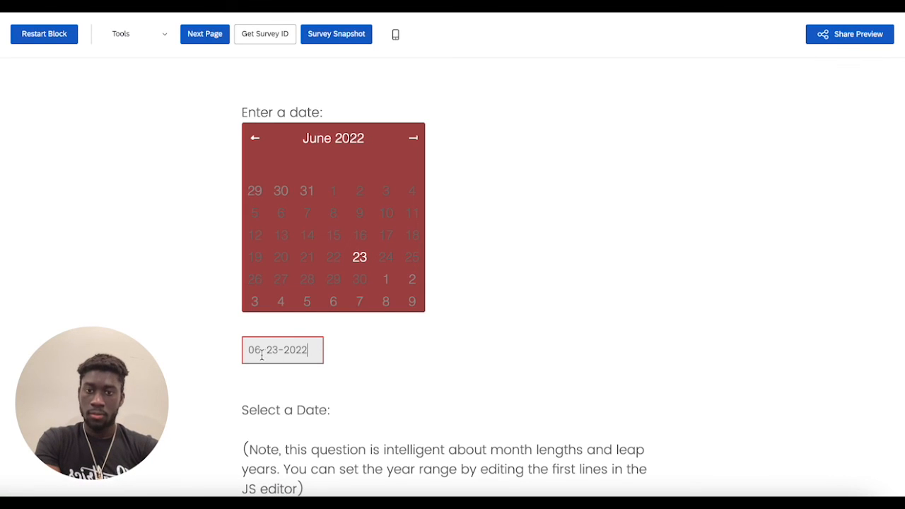